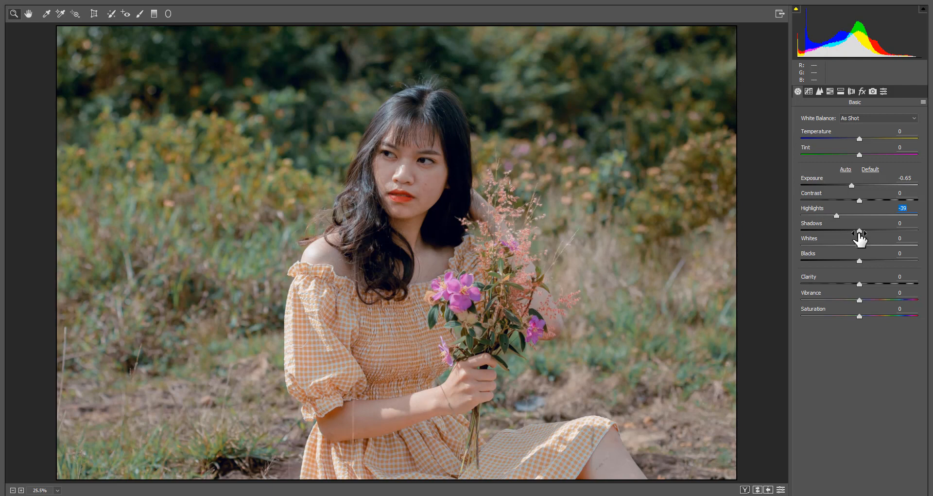
# Set the photo's basic tones to Shadows +63, Whites +5 and Blacks -41
pyautogui.moveTo(861, 243); pyautogui.dragTo(896, 233)
pyautogui.press('Down')
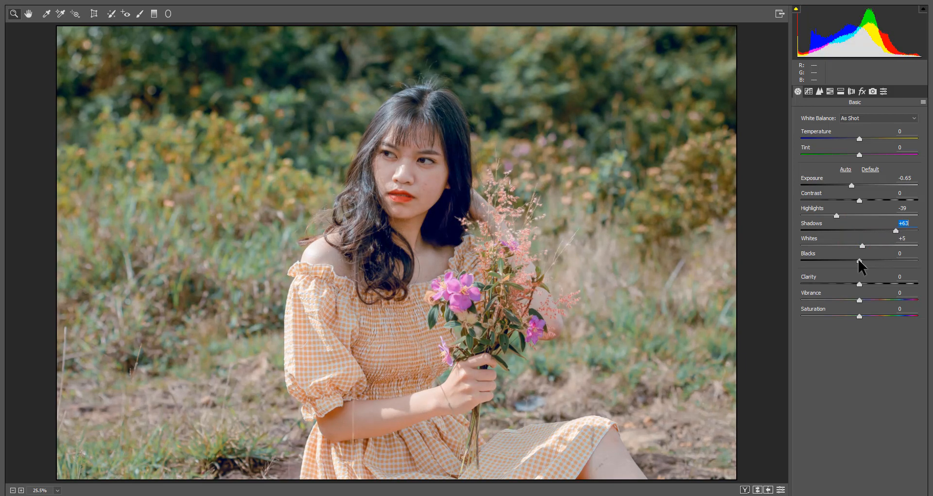
pyautogui.moveTo(859, 257); pyautogui.dragTo(834, 257)
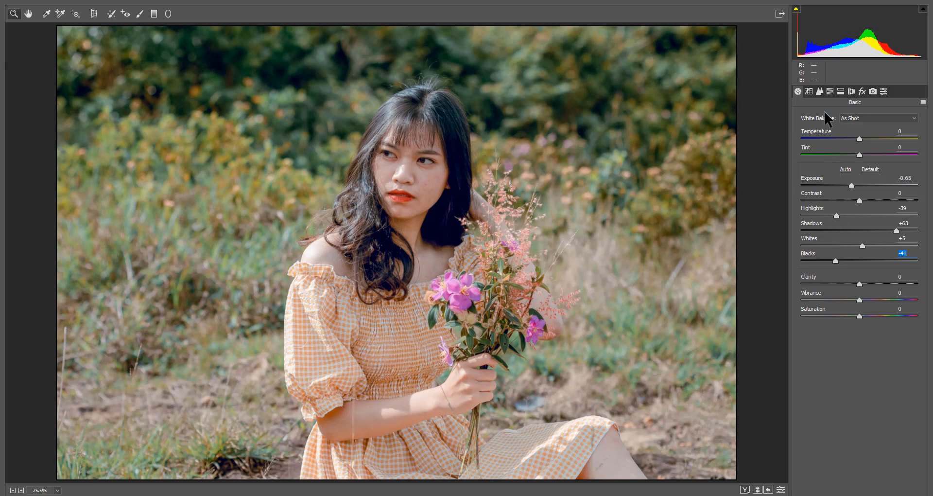
# Set the sharpening Amount to 14 and the noise reduction Luminance to 12
pyautogui.click(810, 91)
pyautogui.click(830, 92)
pyautogui.click(820, 91)
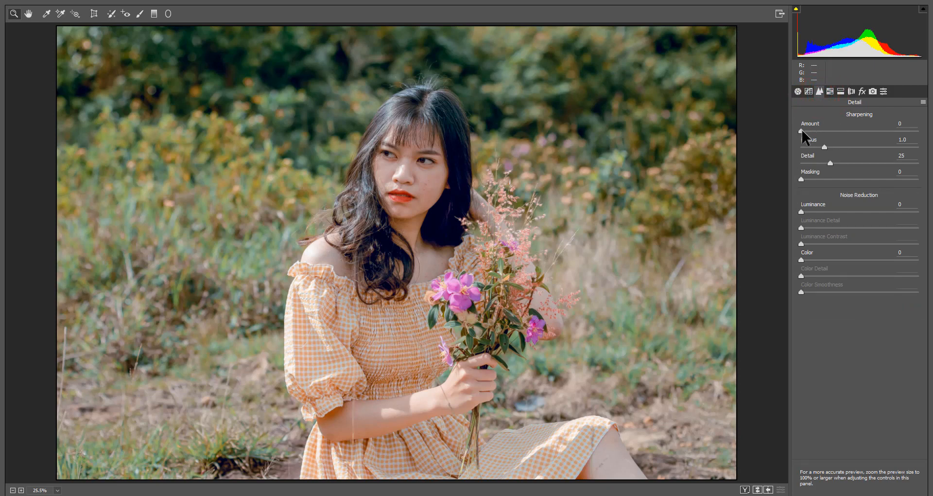
pyautogui.moveTo(805, 131); pyautogui.dragTo(816, 134)
pyautogui.moveTo(802, 213); pyautogui.dragTo(820, 214)
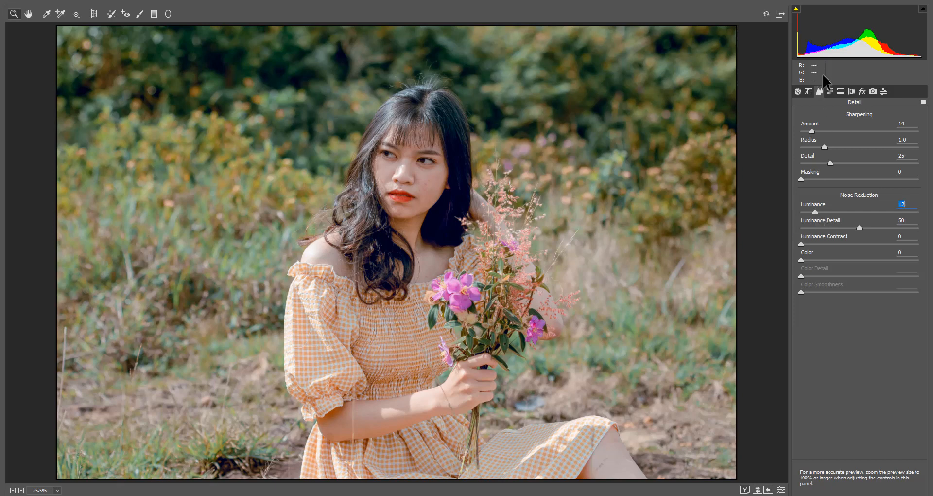
# Adjust the HSL saturation of the warm tones to Reds +24 and Oranges -43
pyautogui.click(830, 91)
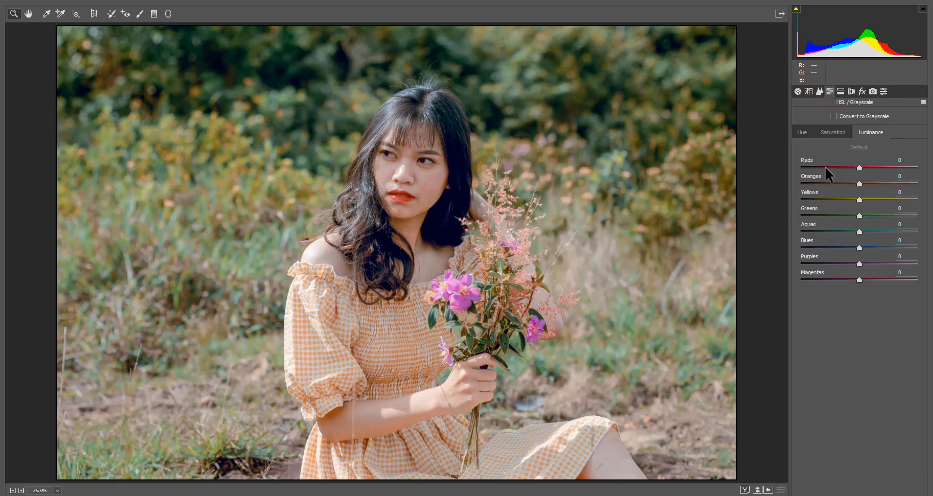
pyautogui.click(835, 132)
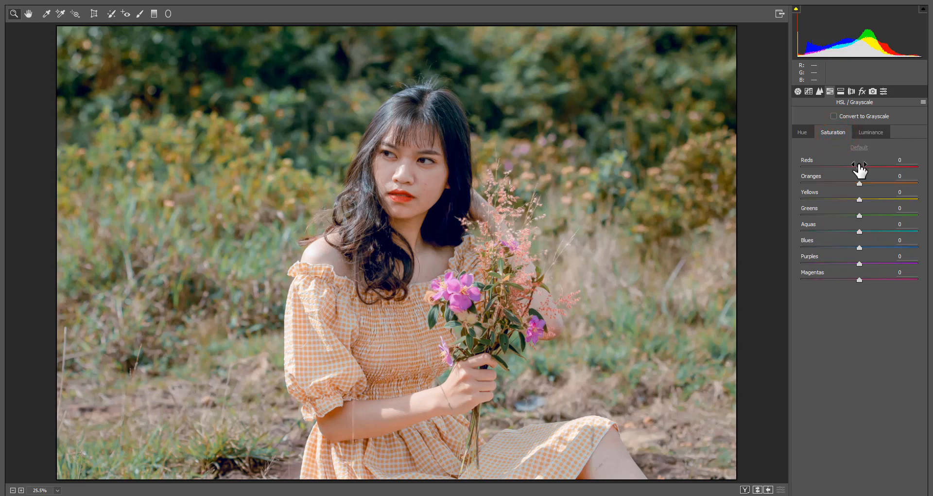
pyautogui.moveTo(858, 168); pyautogui.dragTo(869, 168)
pyautogui.moveTo(859, 184); pyautogui.dragTo(831, 182)
pyautogui.moveTo(837, 182); pyautogui.dragTo(834, 182)
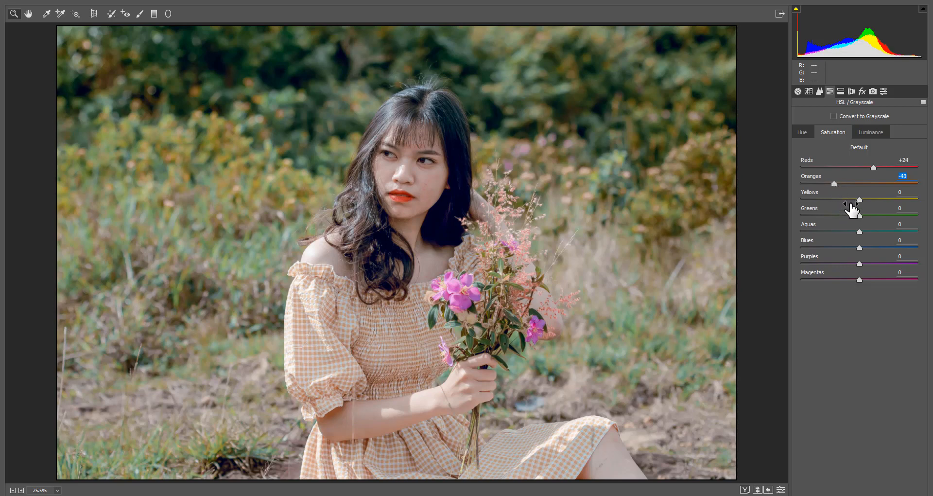
# Desaturate the foliage colours with Yellows at -69, Greens at -55 and a moderate reduction of Aquas
pyautogui.moveTo(859, 199); pyautogui.dragTo(823, 199)
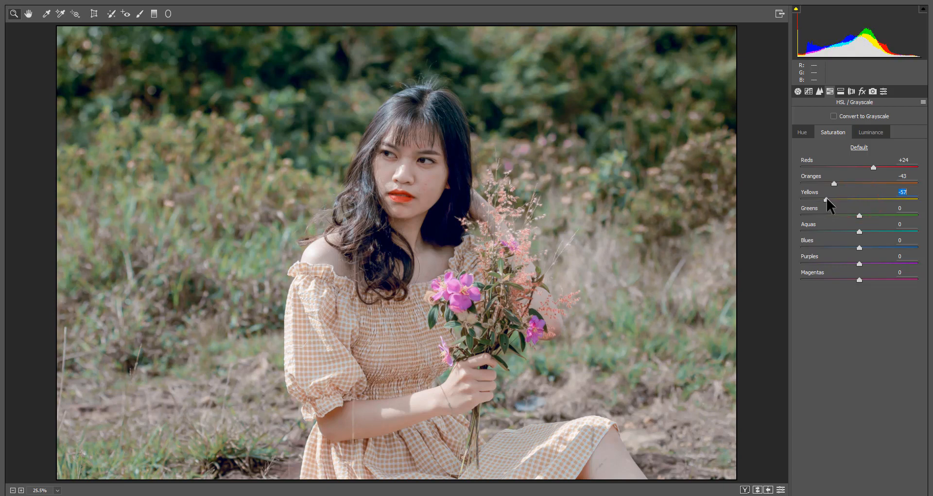
pyautogui.moveTo(825, 199); pyautogui.dragTo(823, 199)
pyautogui.moveTo(860, 215); pyautogui.dragTo(829, 216)
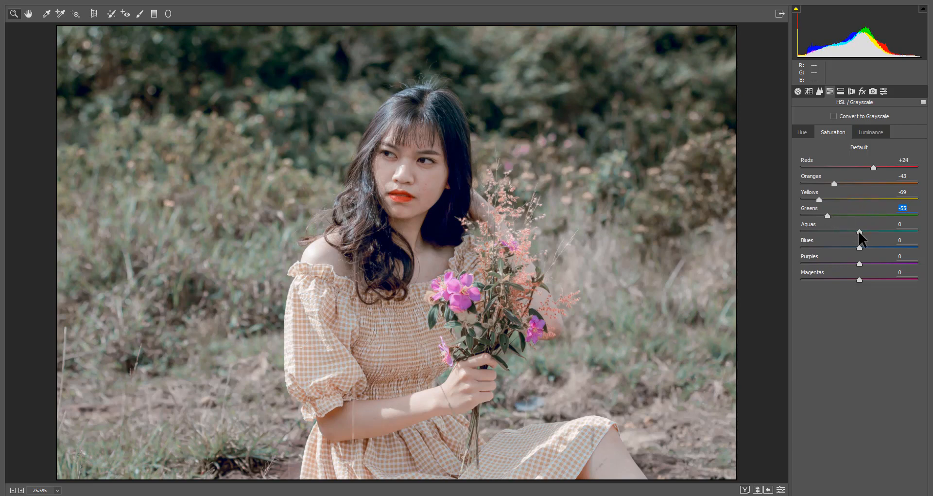
pyautogui.moveTo(859, 232); pyautogui.dragTo(840, 232)
# Shift the HSL hues to Greens +39, Aquas -29 and Blues about -33
pyautogui.click(802, 129)
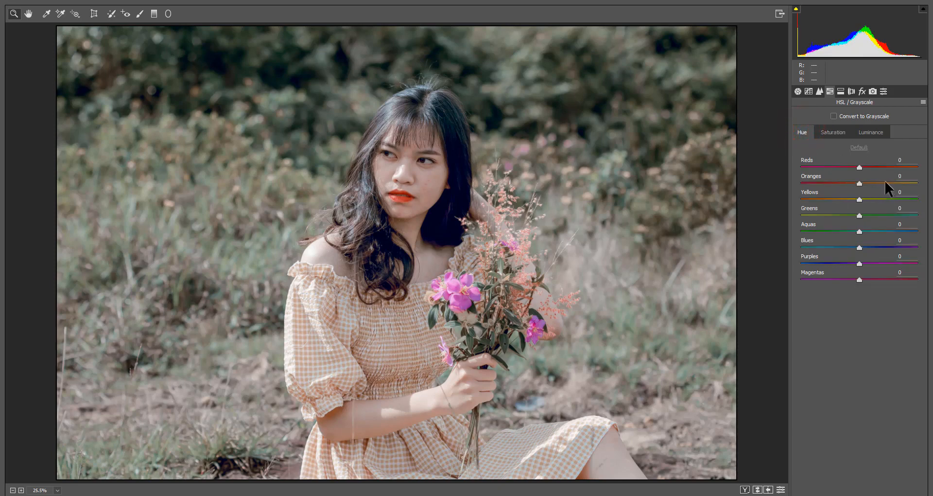
pyautogui.moveTo(859, 215); pyautogui.dragTo(884, 215)
pyautogui.moveTo(893, 214); pyautogui.dragTo(880, 215)
pyautogui.moveTo(859, 232); pyautogui.dragTo(846, 234)
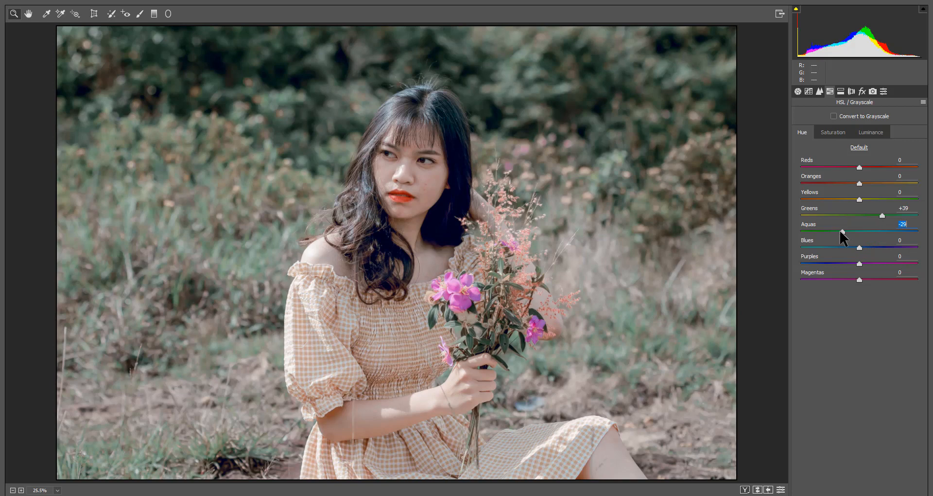
pyautogui.moveTo(860, 249); pyautogui.dragTo(841, 248)
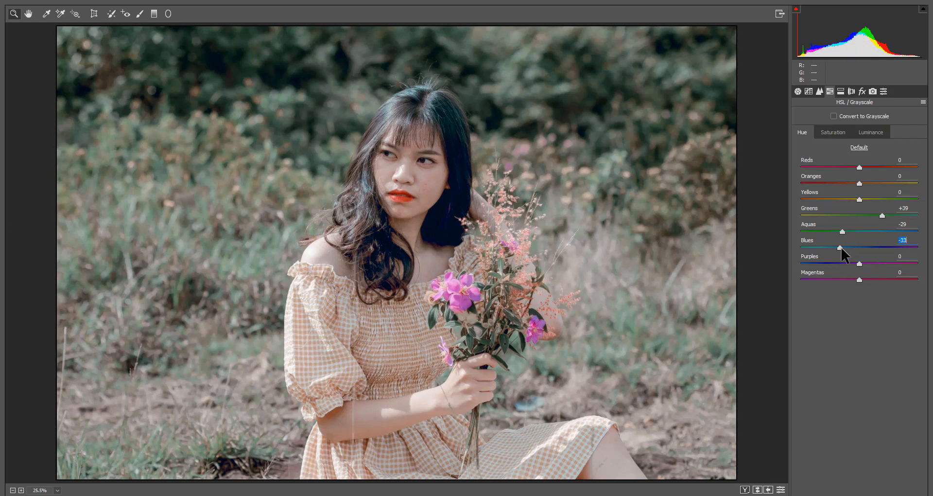
pyautogui.moveTo(845, 247)
pyautogui.mouseDown()
pyautogui.moveTo(852, 233)
pyautogui.moveTo(841, 249)
pyautogui.mouseUp()
# Set the HSL luminance to Oranges +19 and Greens -64, darken Aquas slightly and brighten Blues slightly
pyautogui.click(865, 130)
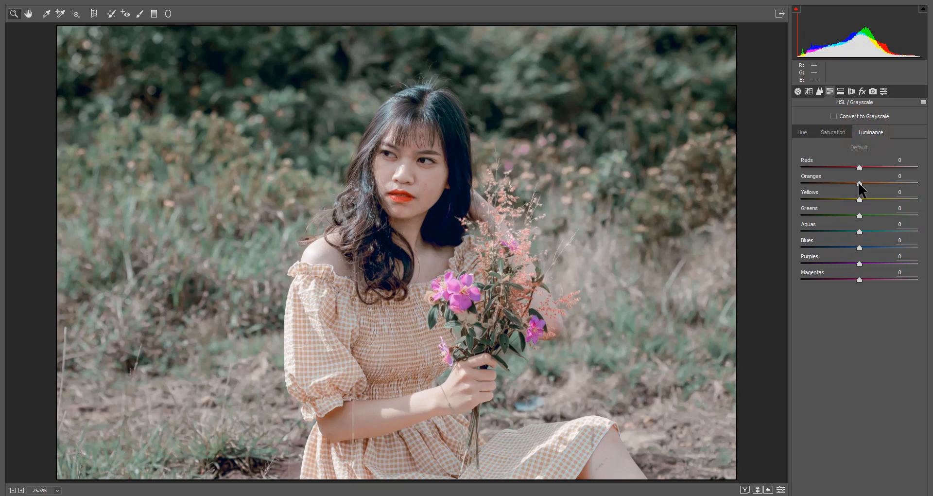
pyautogui.moveTo(859, 184)
pyautogui.mouseDown()
pyautogui.moveTo(881, 185)
pyautogui.moveTo(870, 185)
pyautogui.mouseUp()
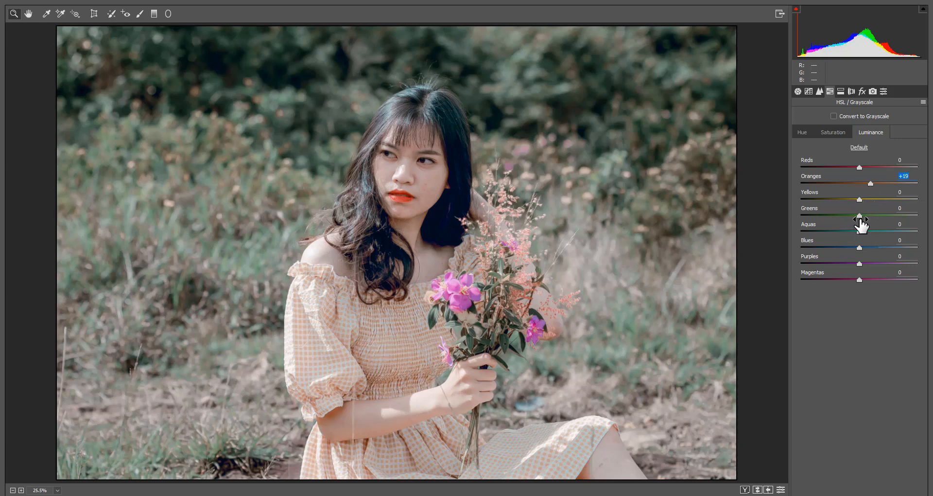
pyautogui.moveTo(858, 216); pyautogui.dragTo(822, 216)
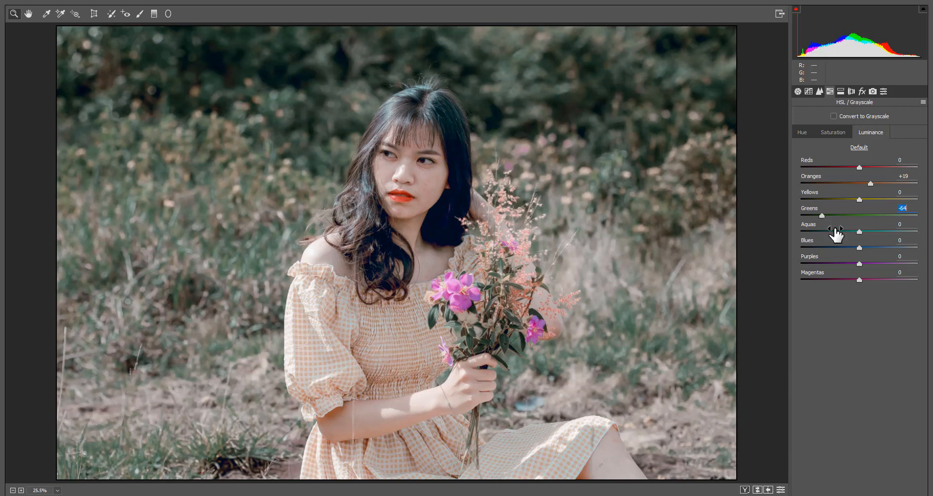
pyautogui.click(859, 232)
pyautogui.moveTo(861, 233); pyautogui.dragTo(850, 232)
pyautogui.moveTo(860, 248)
pyautogui.mouseDown()
pyautogui.moveTo(848, 248)
pyautogui.moveTo(880, 246)
pyautogui.moveTo(855, 242)
pyautogui.moveTo(865, 242)
pyautogui.mouseUp()
# Add a Dehaze effect with an Amount of +21
pyautogui.click(841, 91)
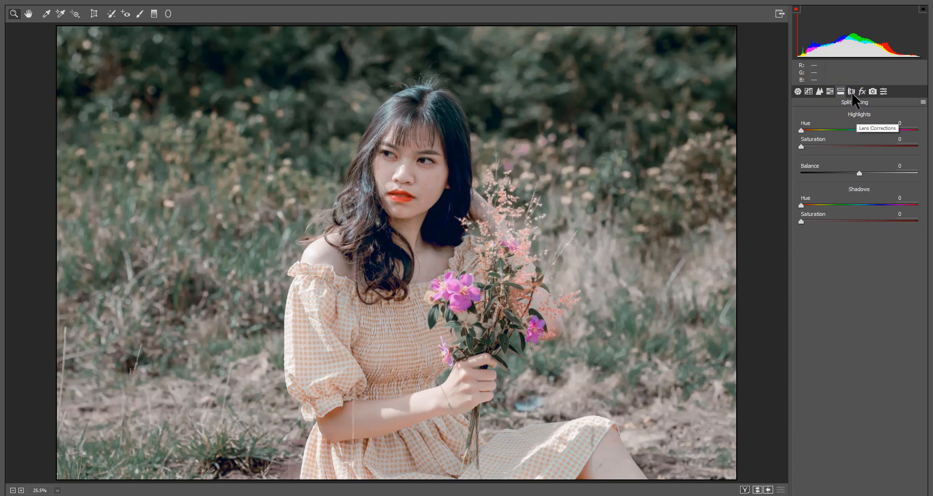
pyautogui.click(862, 92)
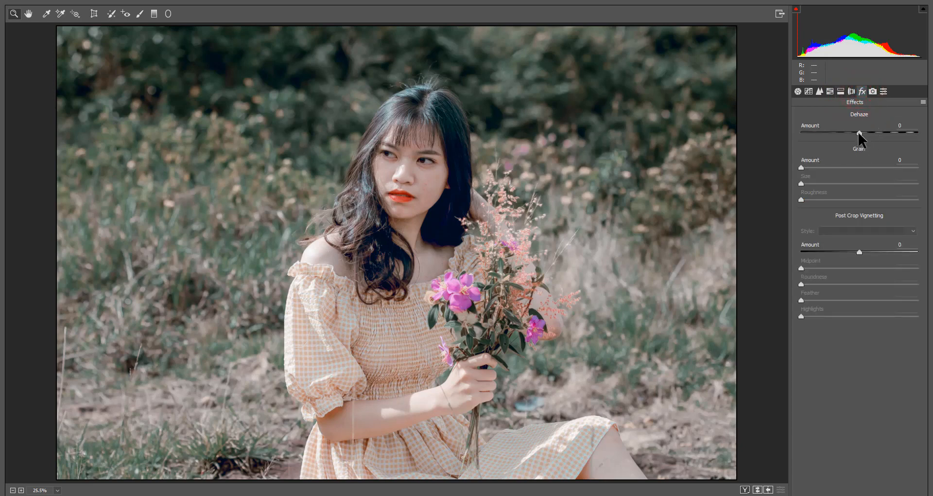
pyautogui.moveTo(859, 136); pyautogui.dragTo(871, 136)
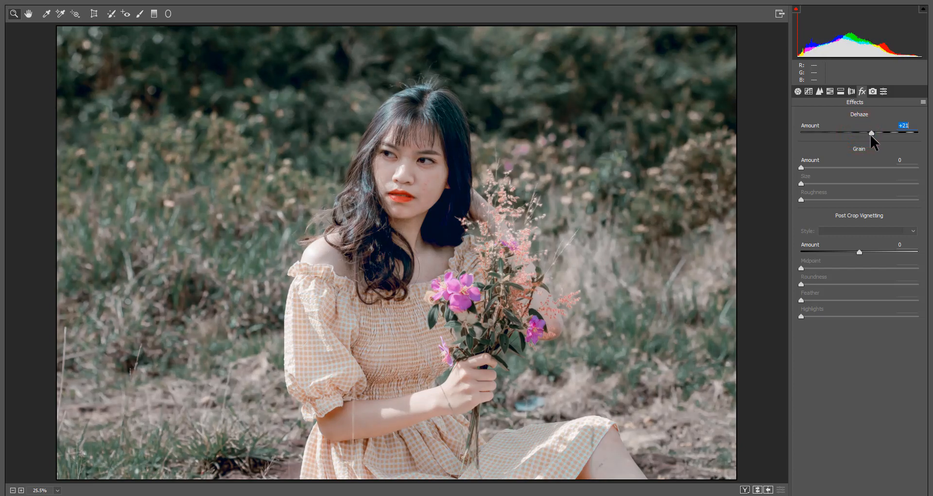
# Calibrate the Red Primary to Hue +51 and Saturation +17
pyautogui.click(873, 92)
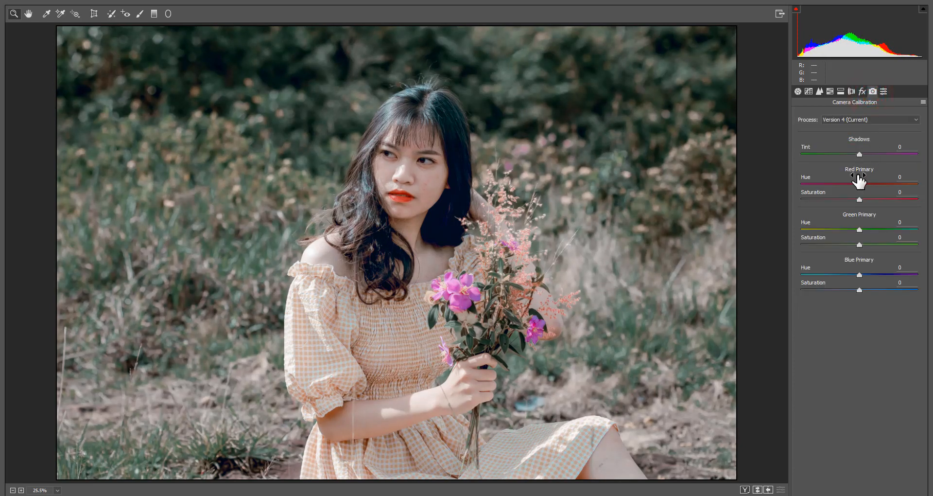
pyautogui.moveTo(859, 183); pyautogui.dragTo(873, 185)
pyautogui.click(859, 199)
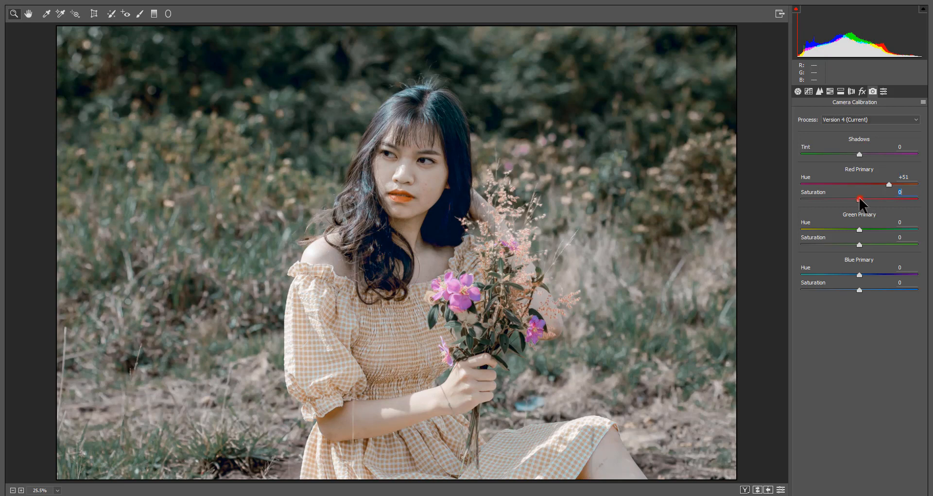
pyautogui.moveTo(860, 198); pyautogui.dragTo(867, 198)
# Calibrate the Green Primary to Hue +69 and Saturation -35, and the Blue Primary Hue to -11
pyautogui.moveTo(859, 229); pyautogui.dragTo(896, 238)
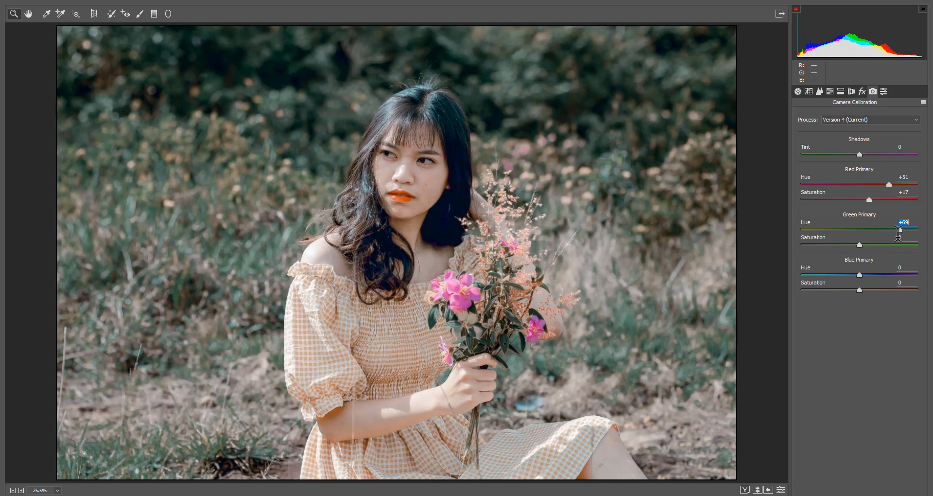
pyautogui.moveTo(859, 245); pyautogui.dragTo(836, 244)
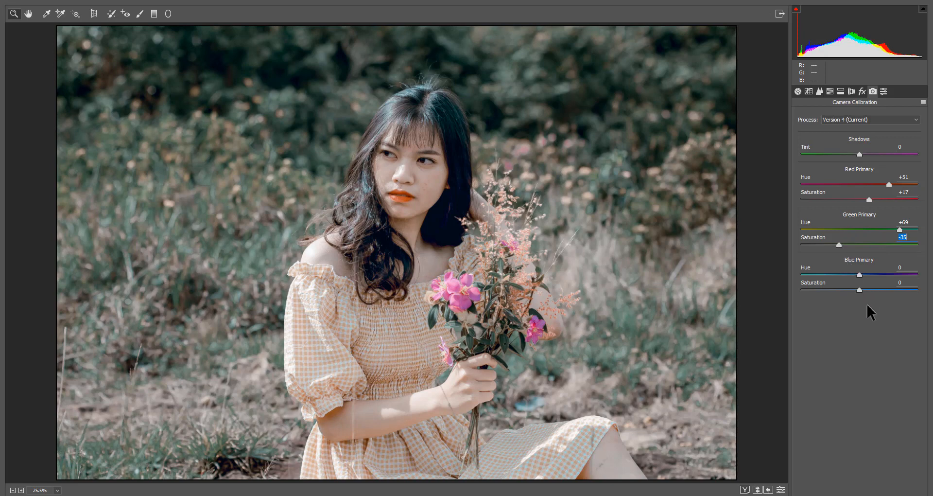
pyautogui.moveTo(859, 276); pyautogui.dragTo(853, 274)
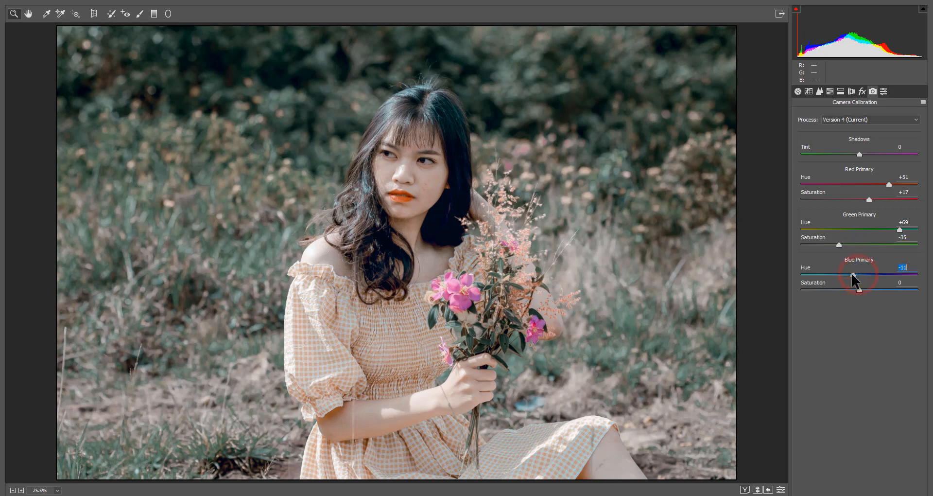
# Add RGB point curve points at input 193/output 190, 136/137 and 74/49 to deepen the shadows
pyautogui.click(809, 91)
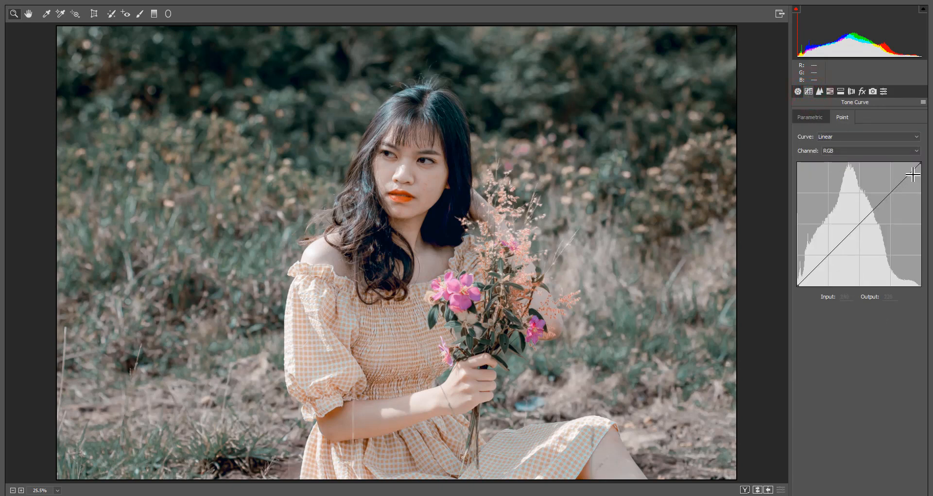
pyautogui.click(891, 193)
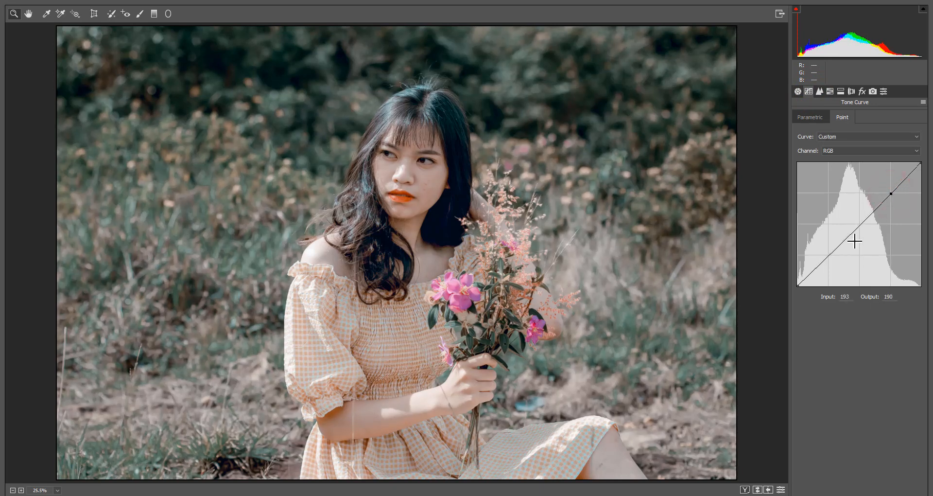
pyautogui.moveTo(864, 219); pyautogui.dragTo(862, 219)
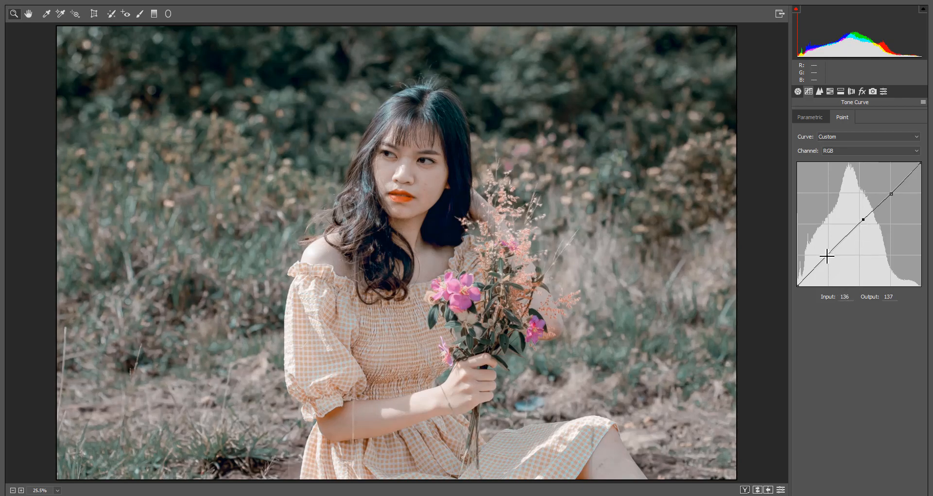
pyautogui.moveTo(827, 254); pyautogui.dragTo(832, 262)
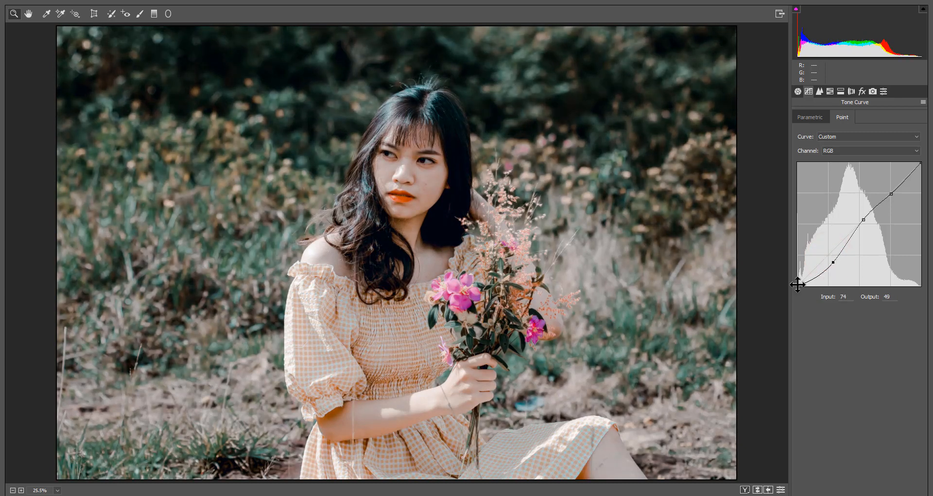
# Fade the blacks by raising the curve's black point to output 31, soften the shadow point and move the highlight point to 190/194
pyautogui.moveTo(796, 286)
pyautogui.mouseDown()
pyautogui.moveTo(792, 263)
pyautogui.moveTo(791, 275)
pyautogui.mouseUp()
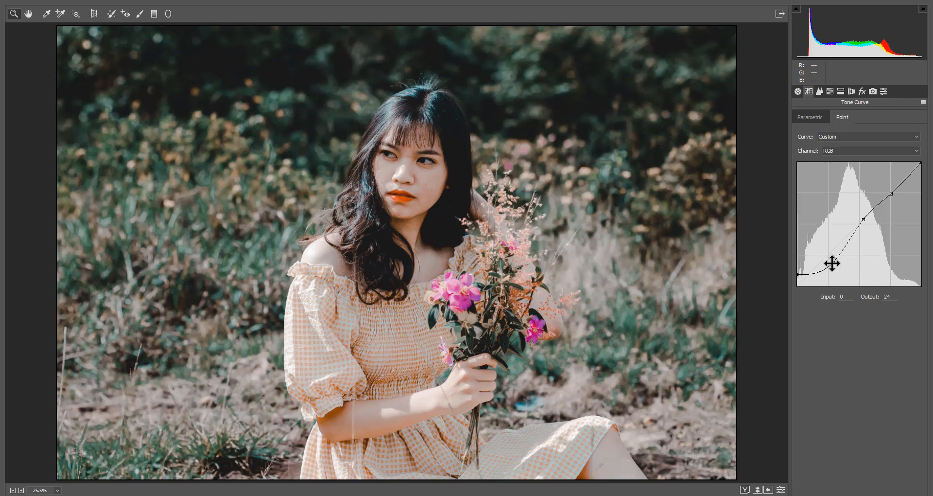
pyautogui.moveTo(833, 260); pyautogui.dragTo(830, 259)
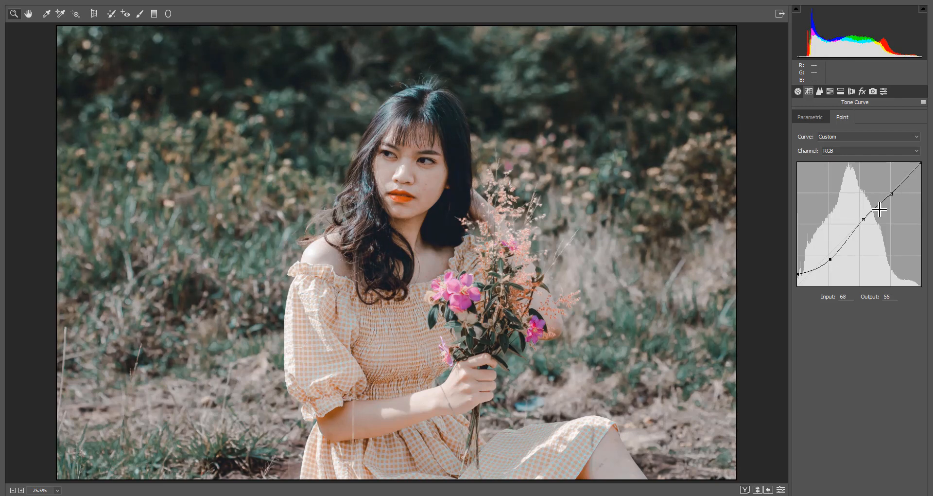
pyautogui.click(891, 193)
pyautogui.moveTo(892, 192); pyautogui.dragTo(890, 191)
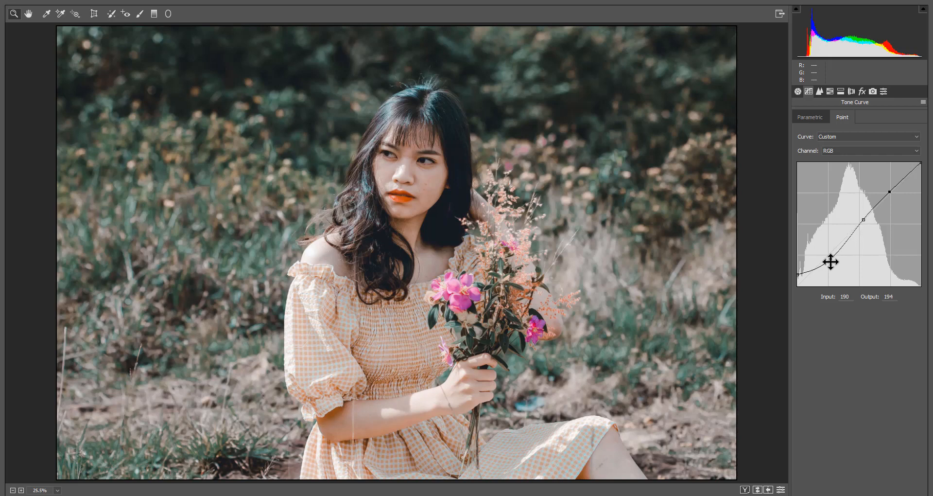
pyautogui.moveTo(831, 261); pyautogui.dragTo(832, 259)
pyautogui.moveTo(798, 271); pyautogui.dragTo(797, 271)
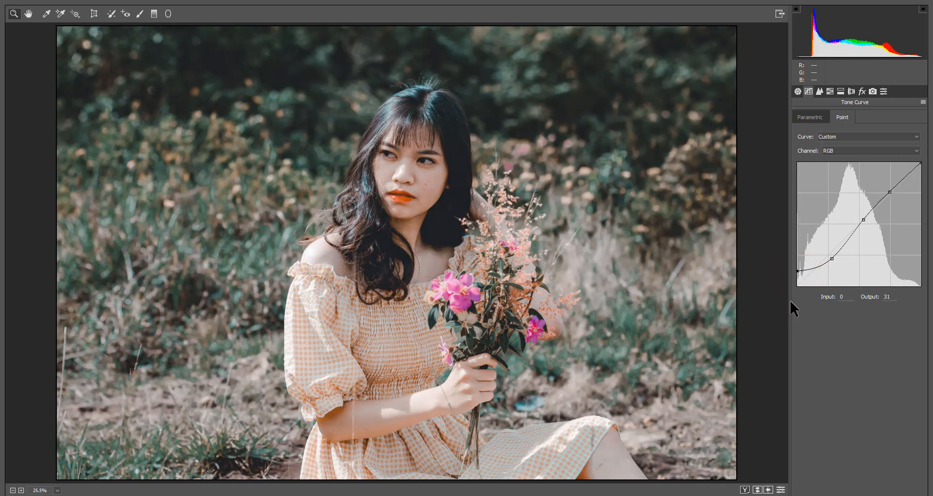
# Compare the photo in before/after view and apply the Camera Raw adjustments to the layer
pyautogui.click(799, 91)
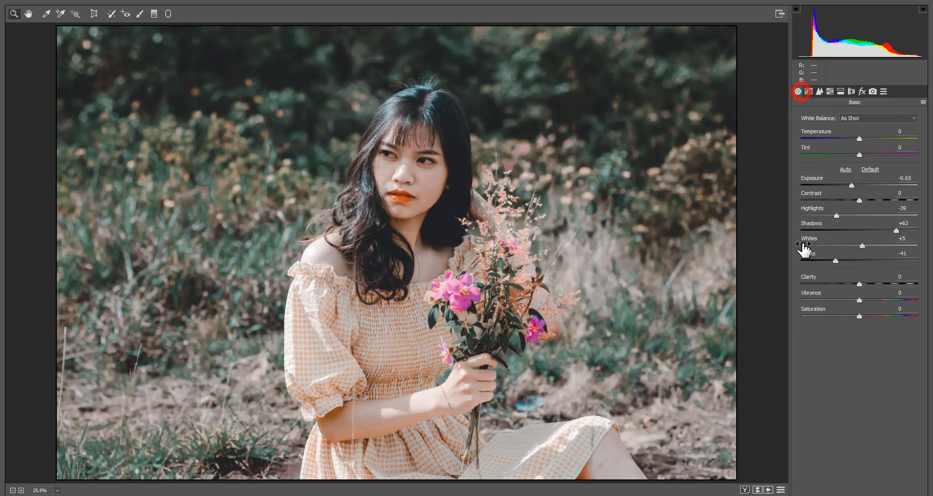
pyautogui.click(745, 489)
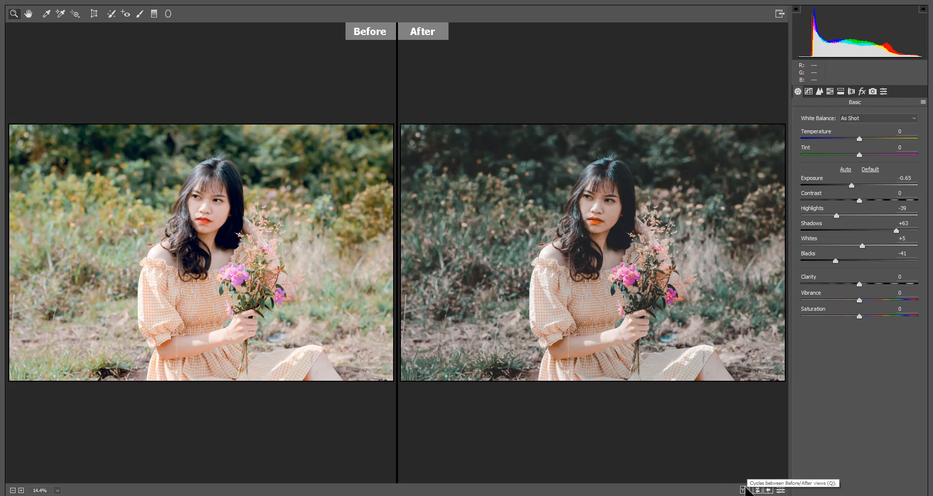
pyautogui.click(745, 489)
pyautogui.click(866, 495)
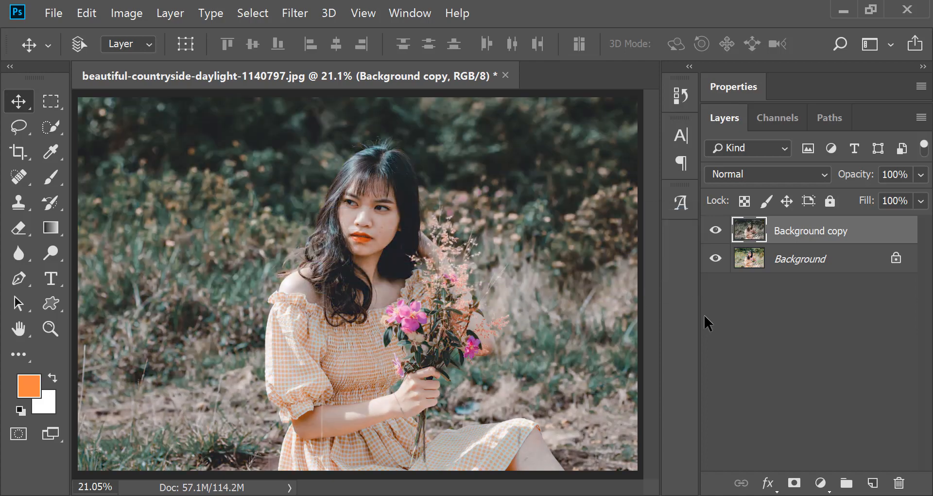
# Hide the Background copy layer to compare the edit with the original photo
pyautogui.click(716, 232)
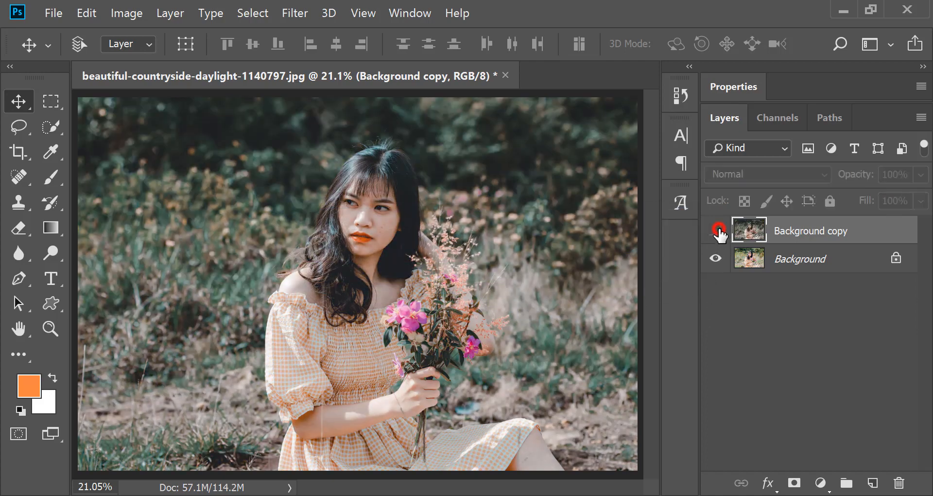
# Show the Background copy layer again and add a Brightness/Contrast adjustment layer with brightness 12 and contrast -9
pyautogui.click(717, 231)
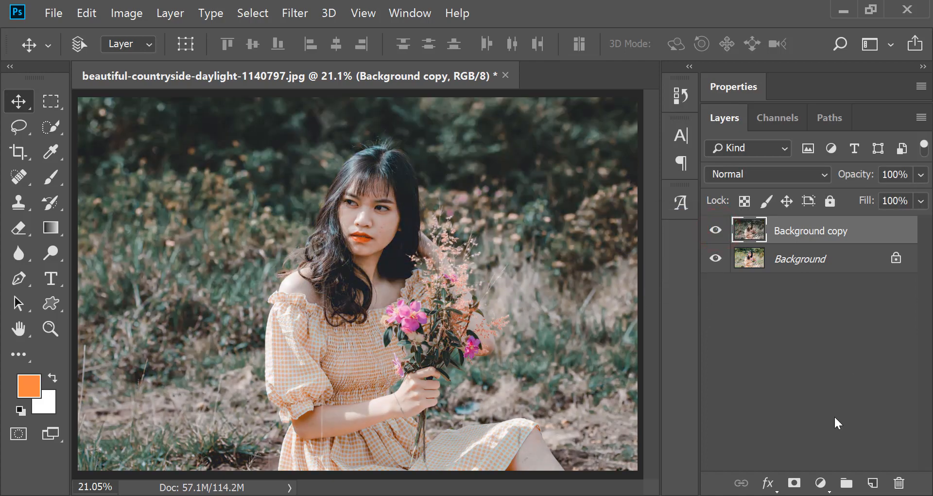
pyautogui.click(820, 483)
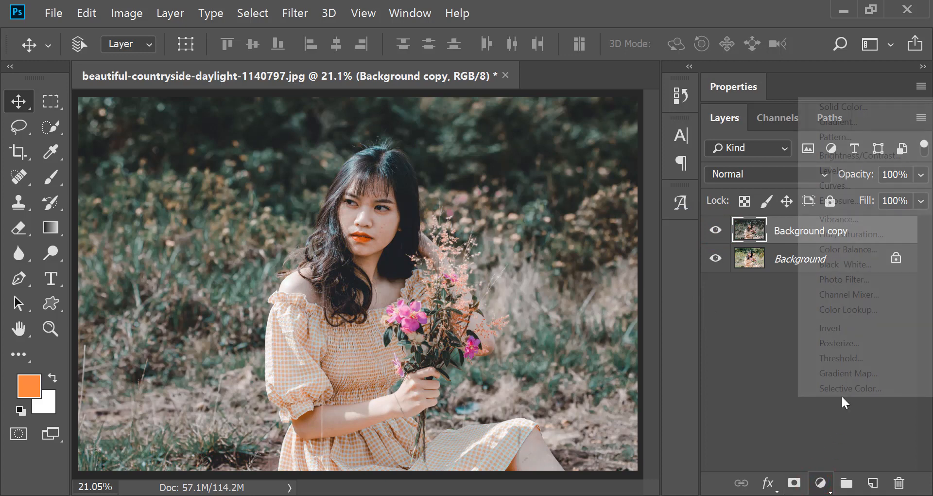
pyautogui.click(841, 155)
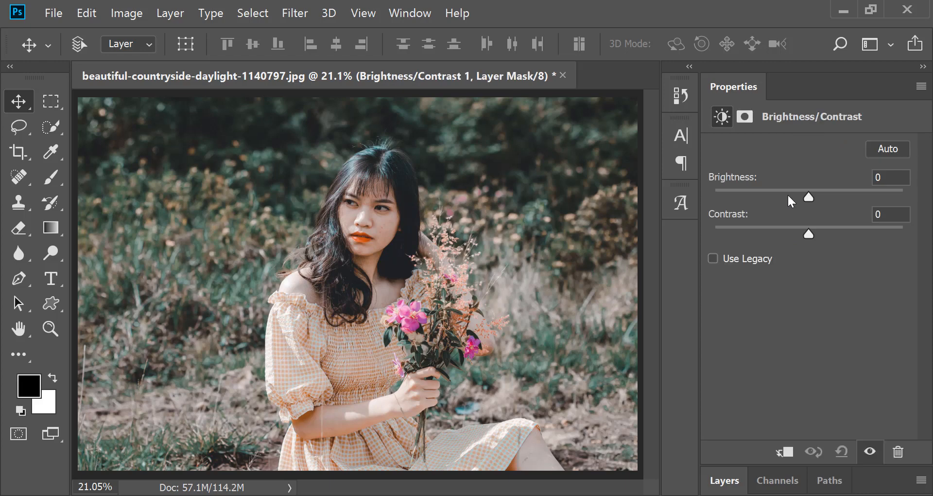
pyautogui.moveTo(805, 198); pyautogui.dragTo(817, 200)
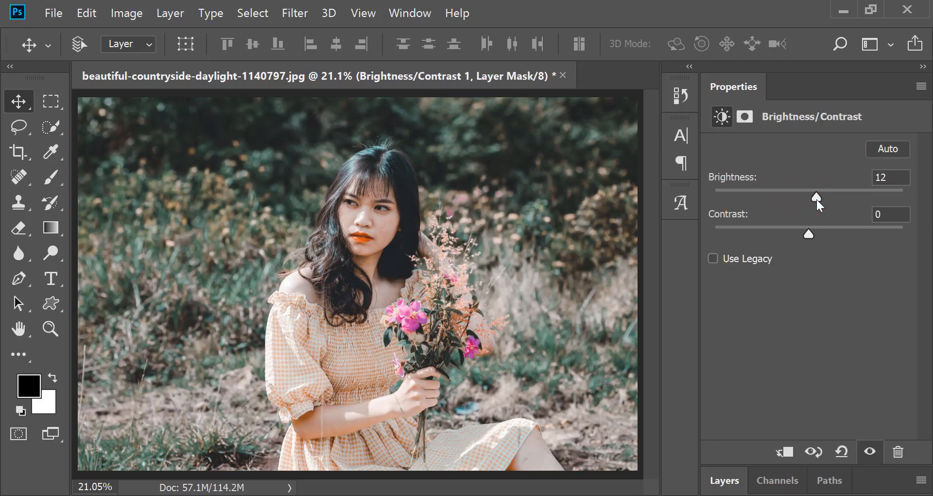
pyautogui.moveTo(806, 232); pyautogui.dragTo(799, 232)
pyautogui.click(731, 480)
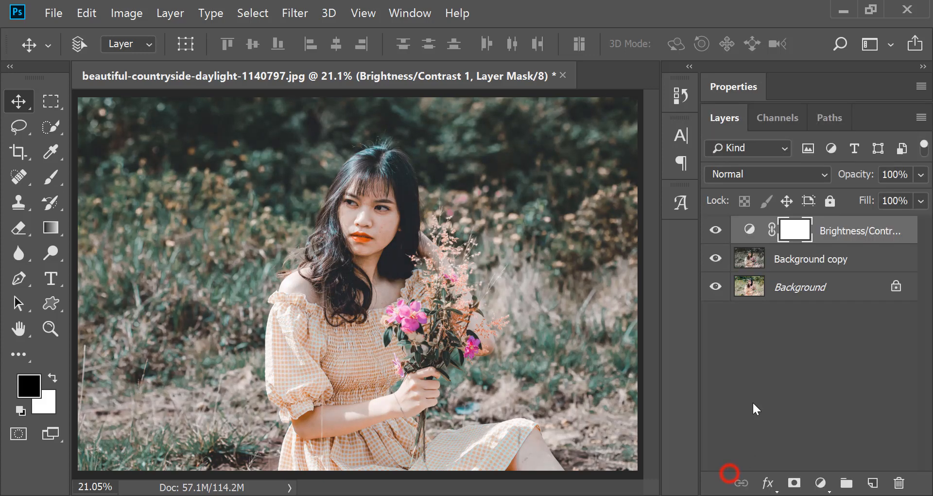
# Add a Color Lookup adjustment layer using the HorrorBlue.3DL 3D LUT
pyautogui.click(819, 483)
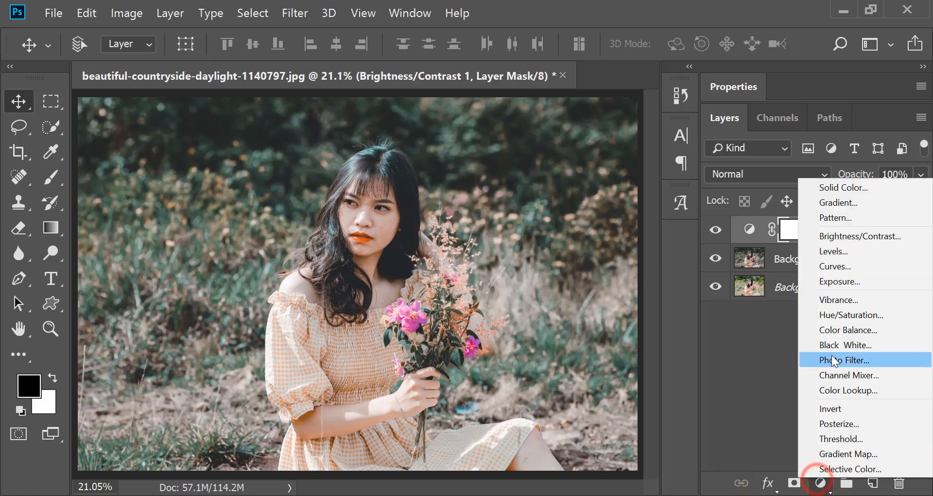
pyautogui.click(858, 390)
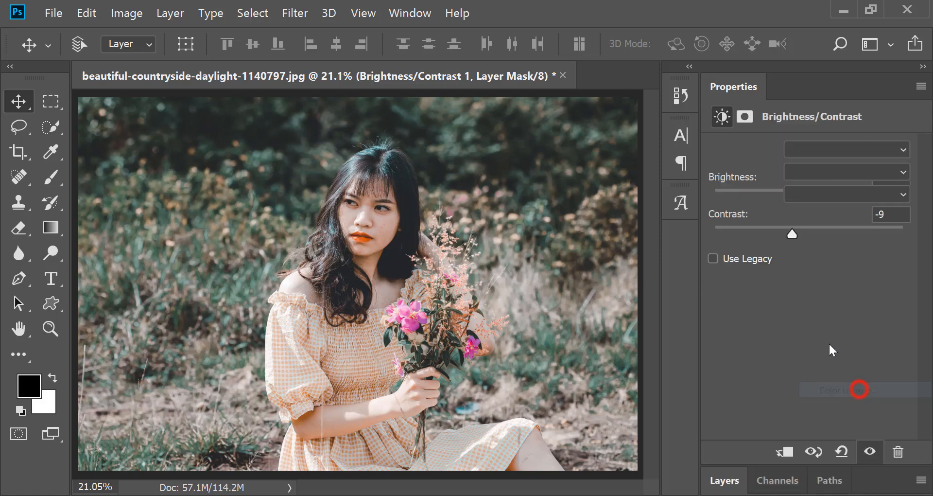
pyautogui.click(826, 149)
pyautogui.scroll(-4, 747, 328)
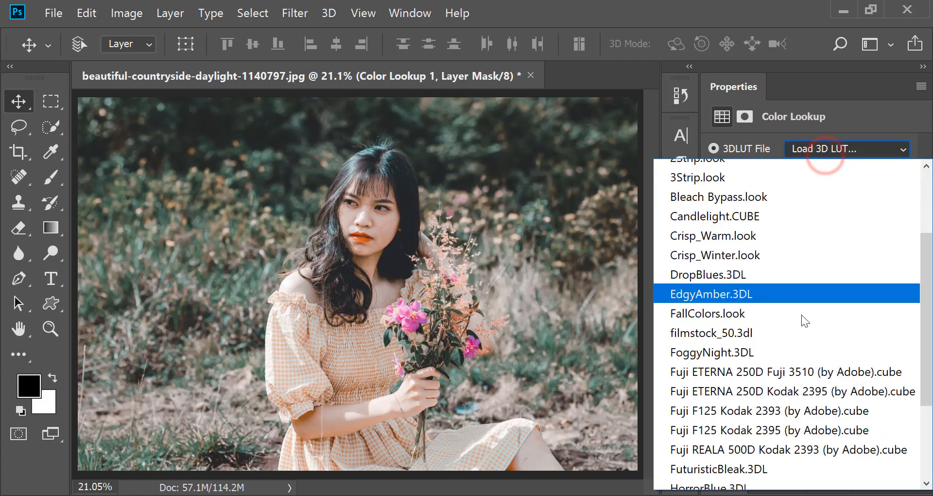
pyautogui.click(747, 326)
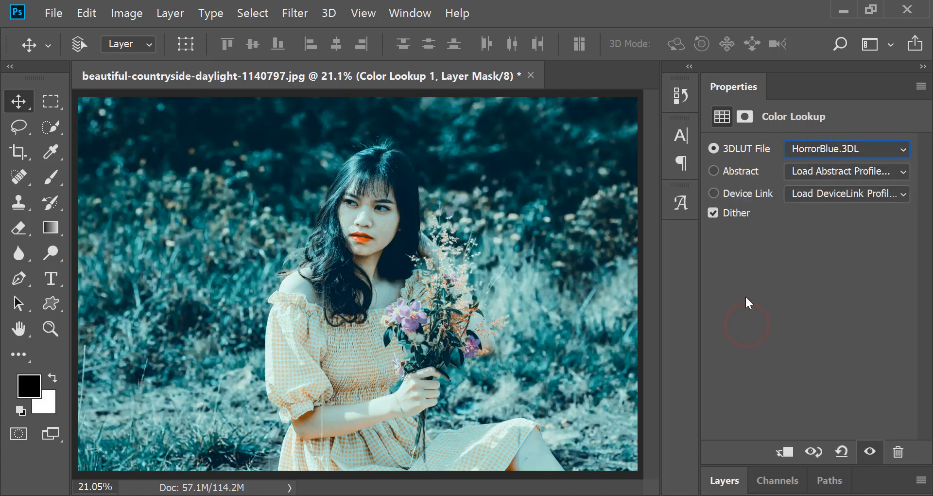
# Reduce the Color Lookup layer's opacity to 18% to soften the blue tint
pyautogui.click(729, 484)
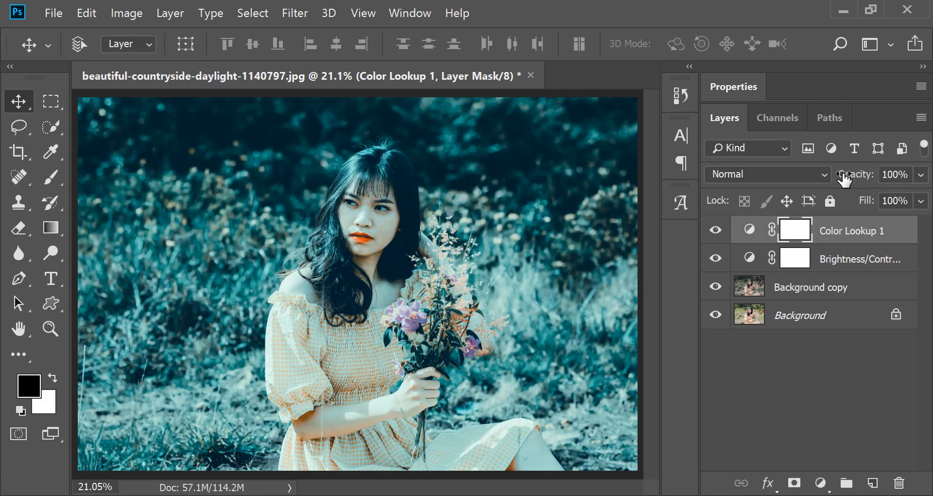
pyautogui.click(921, 174)
pyautogui.moveTo(922, 196); pyautogui.dragTo(842, 193)
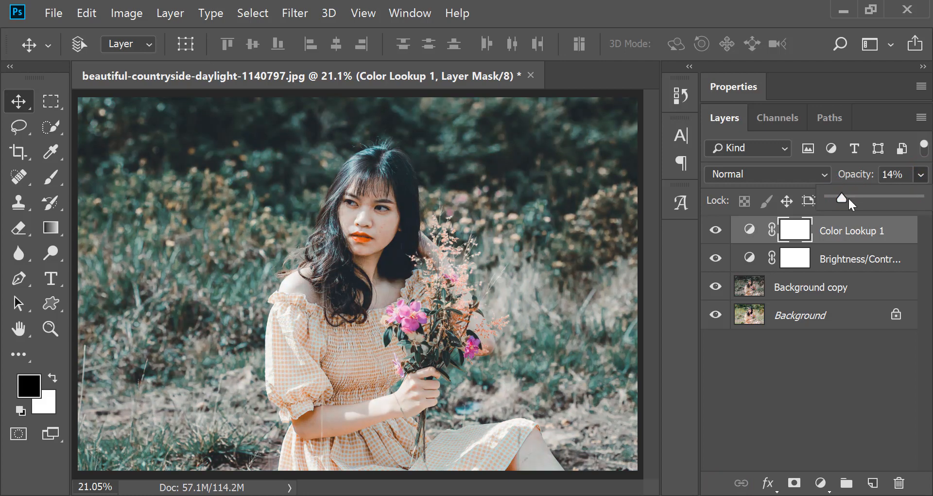
pyautogui.moveTo(846, 201); pyautogui.dragTo(849, 203)
# Group the Background copy and both adjustment layers, and stamp all visible layers into a new merged layer
pyautogui.click(854, 291)
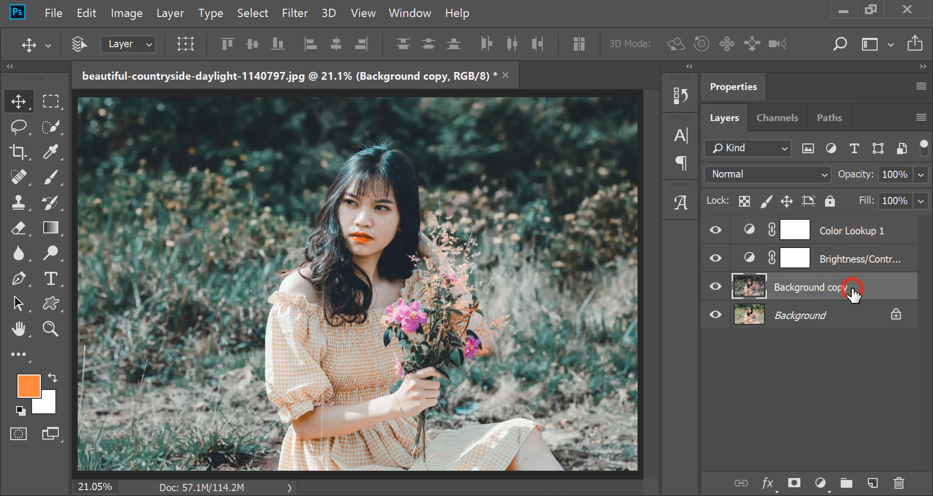
pyautogui.keyDown('shift'); pyautogui.click(853, 238); pyautogui.keyUp('shift')
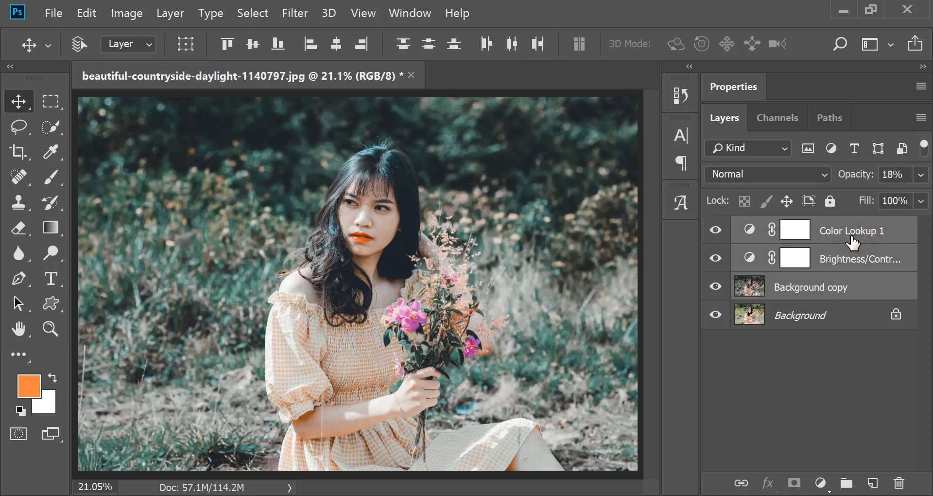
pyautogui.hotkey('ctrl', 'g')
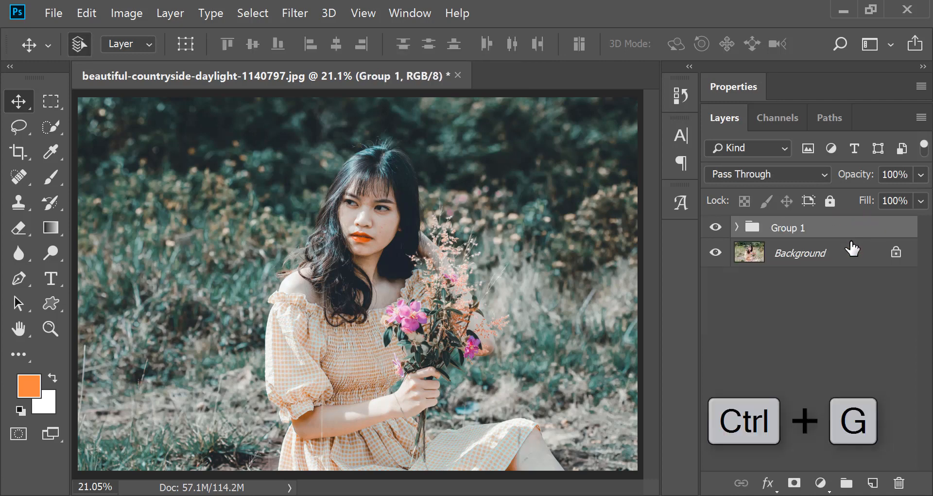
pyautogui.hotkey('ctrl', 'shift', 'alt', 'e')
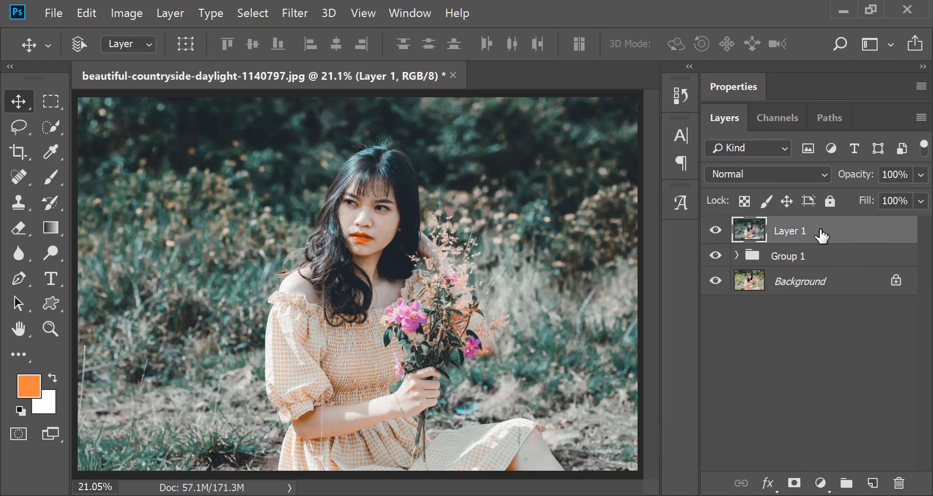
# Duplicate the merged Layer 1 and set the copy's blend mode to Overlay
pyautogui.moveTo(821, 235); pyautogui.dragTo(873, 483)
pyautogui.hotkey('shift', 'alt', 'o')
# Open the High Pass filter on Layer 1 copy and set its radius to 0.4 pixels
pyautogui.click(295, 13)
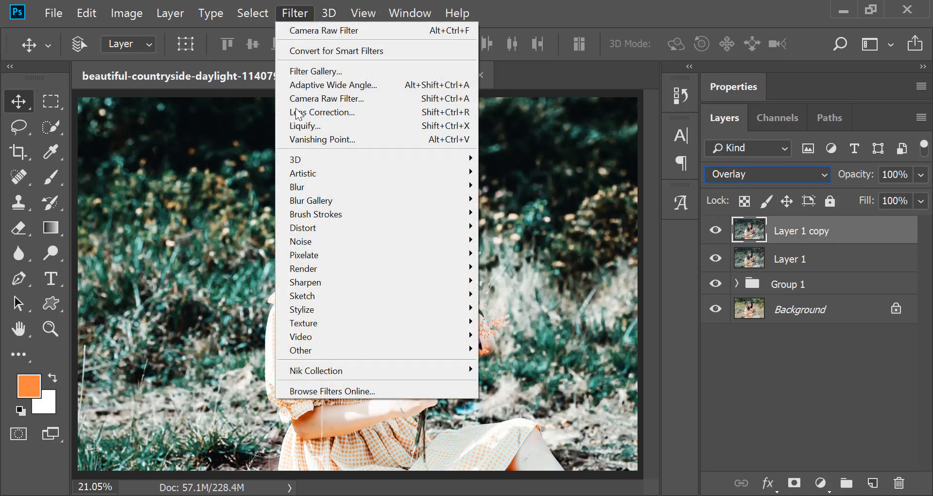
pyautogui.moveTo(459, 350)
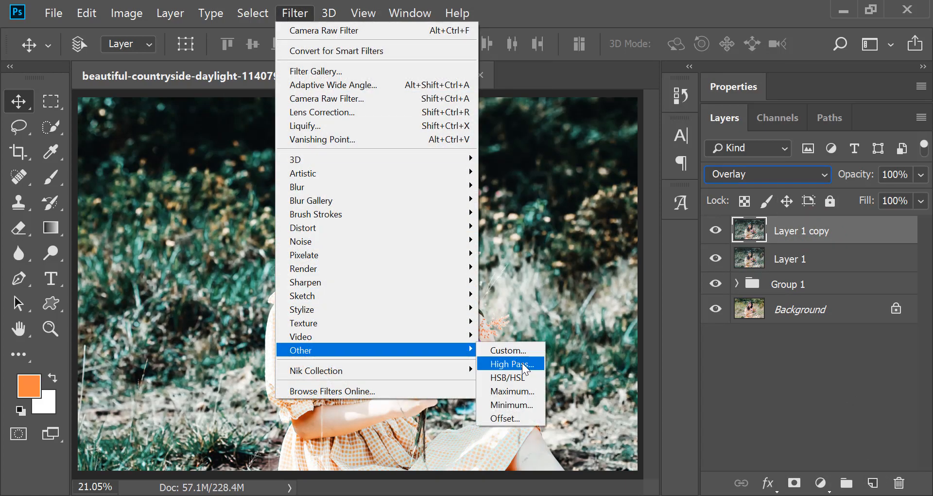
pyautogui.click(522, 364)
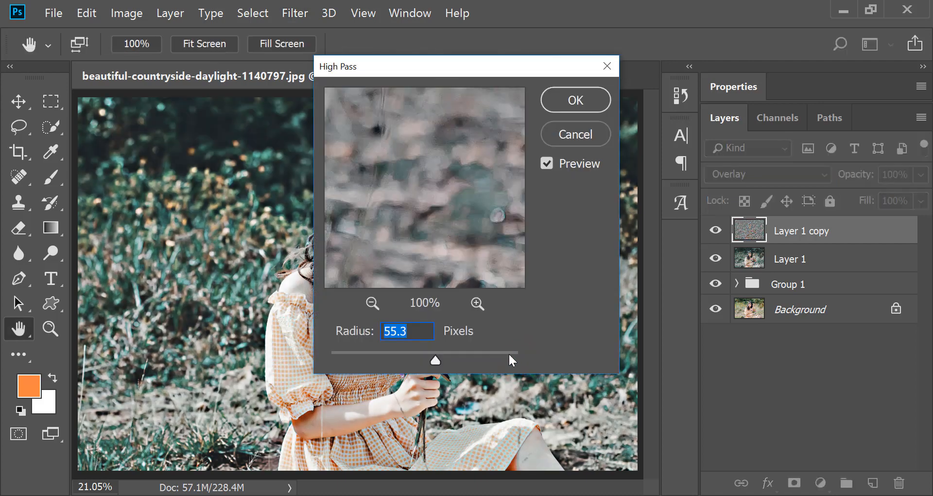
pyautogui.moveTo(422, 71); pyautogui.dragTo(621, 32)
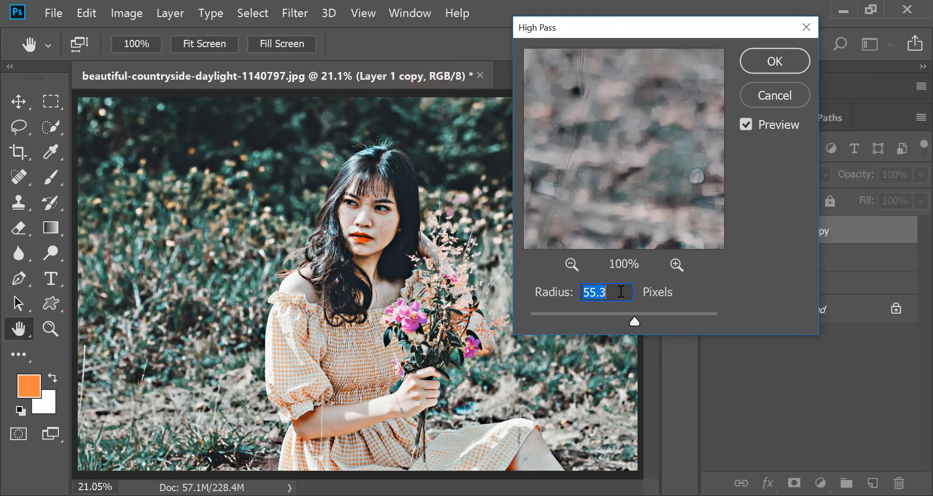
pyautogui.moveTo(632, 322); pyautogui.dragTo(532, 319)
# Zoom the High Pass preview to 17%, center it on the woman and compare the image with the filter off and on
pyautogui.moveTo(602, 179); pyautogui.dragTo(657, 162)
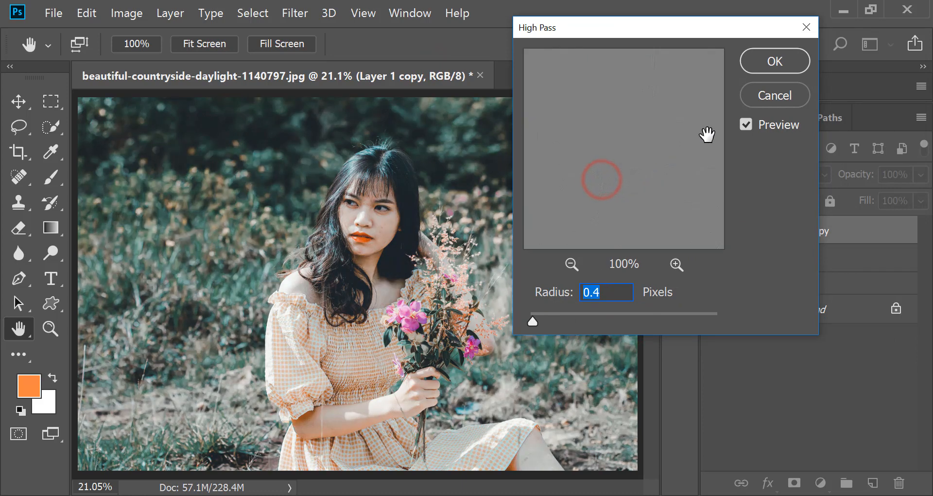
pyautogui.click(573, 263)
pyautogui.click(572, 263)
pyautogui.click(573, 263)
pyautogui.click(572, 264)
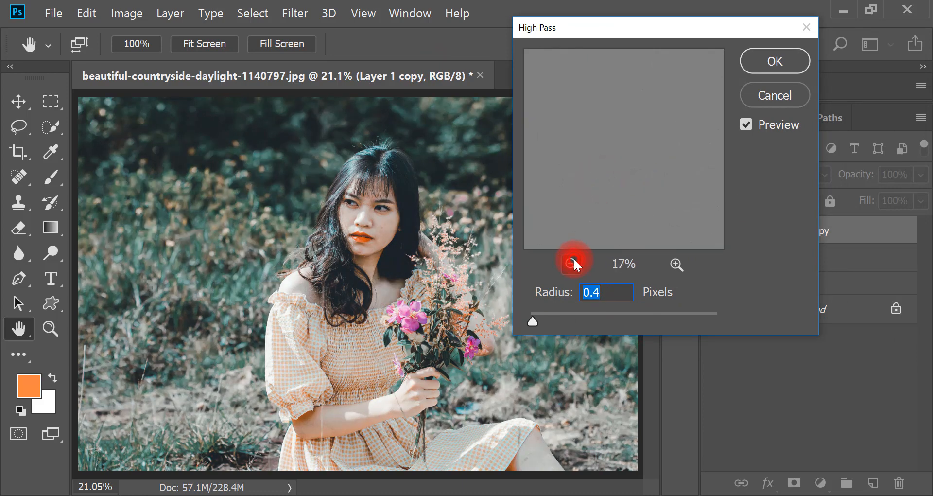
pyautogui.click(572, 263)
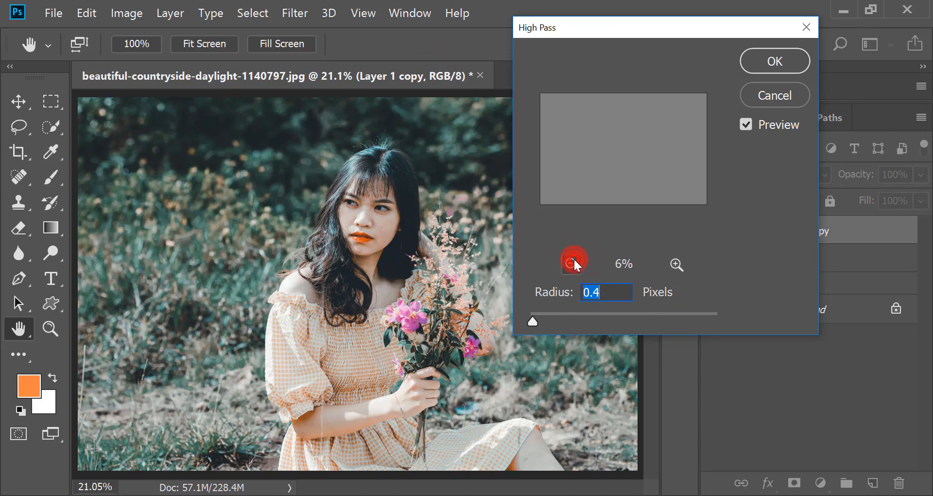
pyautogui.click(675, 264)
pyautogui.click(676, 265)
pyautogui.moveTo(610, 165); pyautogui.dragTo(610, 209)
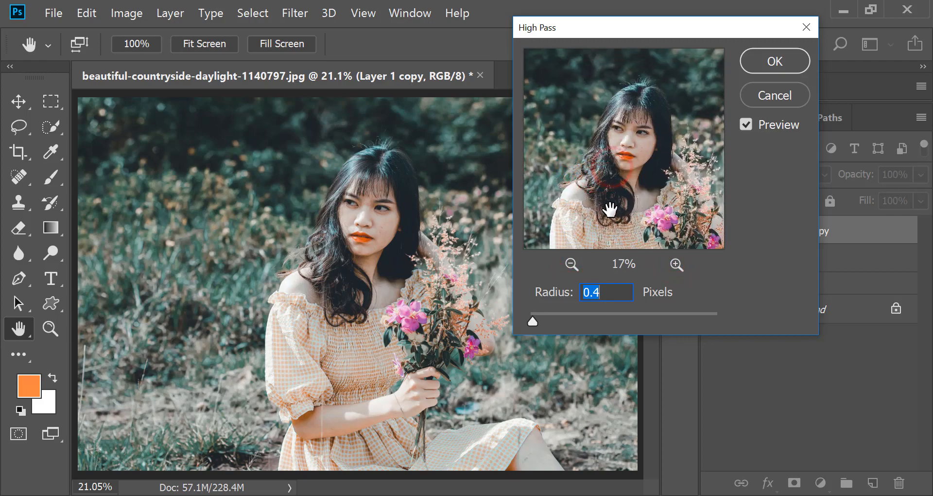
pyautogui.click(772, 129)
pyautogui.click(754, 125)
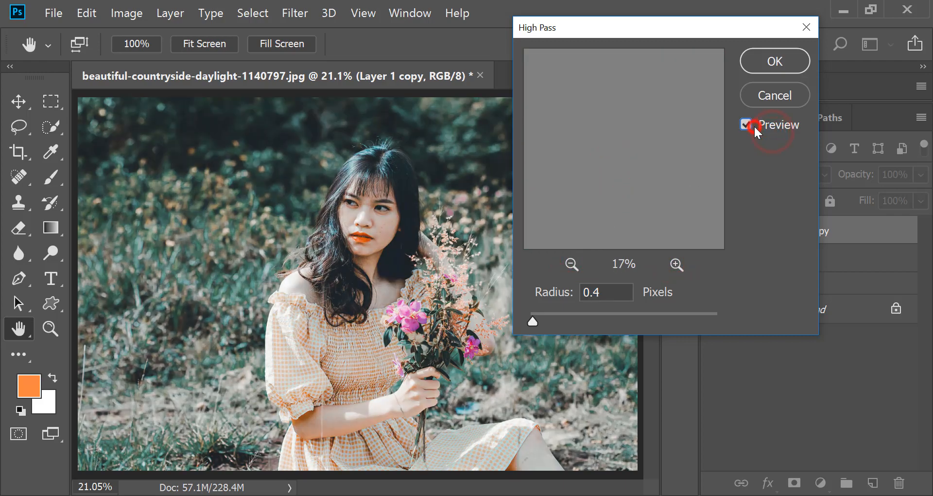
# Apply High Pass with a radius of 2.1 pixels and compare the sharpening by hiding and showing Layer 1 copy
pyautogui.moveTo(533, 322); pyautogui.dragTo(550, 323)
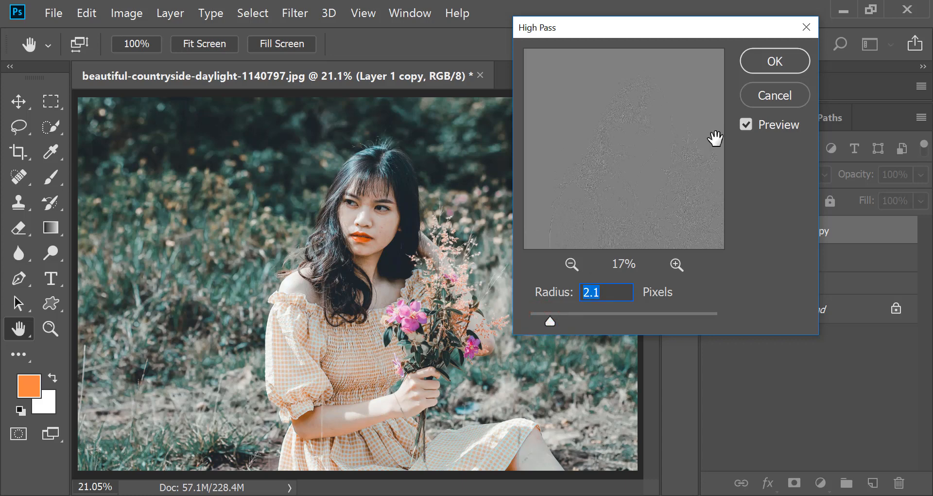
pyautogui.click(780, 61)
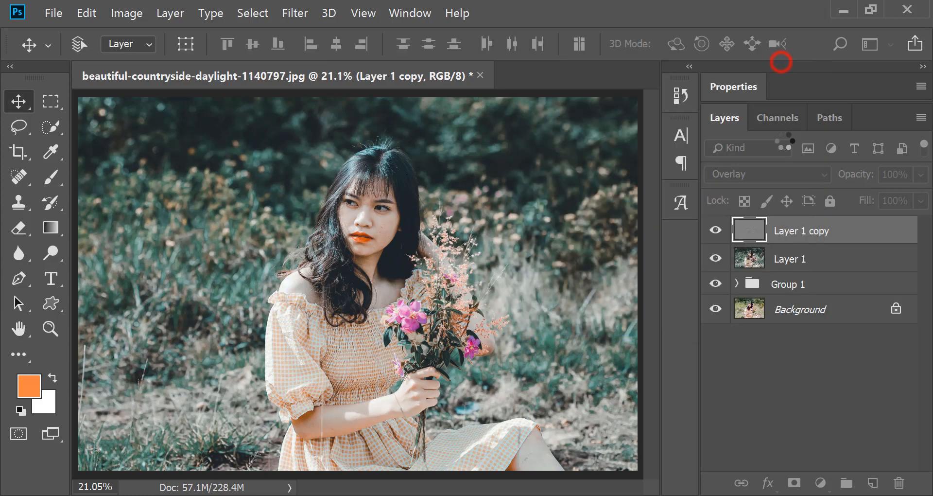
pyautogui.click(716, 231)
pyautogui.click(717, 232)
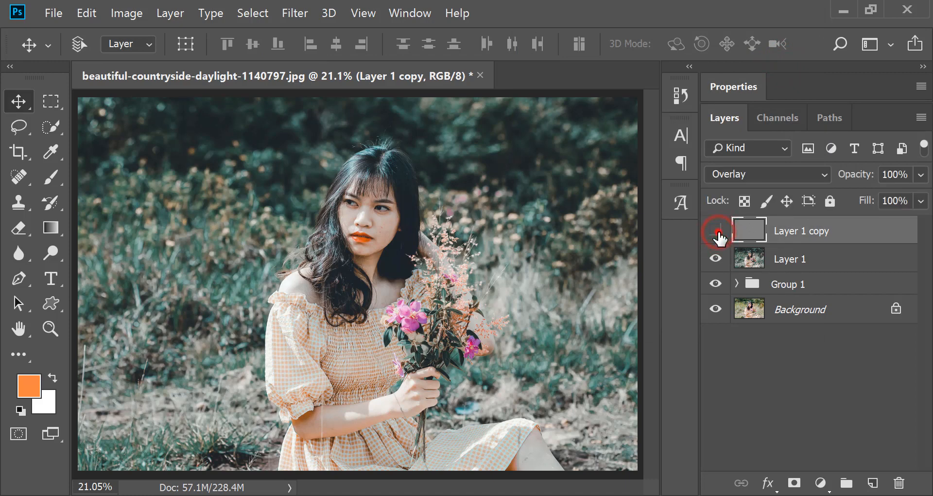
pyautogui.click(717, 231)
# Group Layer 1 and Layer 1 copy, and stamp all visible layers into a new merged layer
pyautogui.keyDown('shift'); pyautogui.click(816, 258); pyautogui.keyUp('shift')
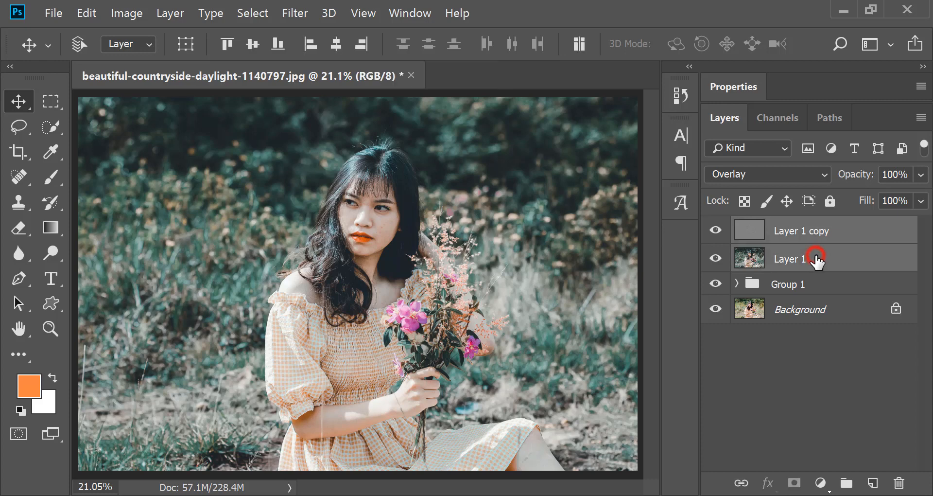
pyautogui.hotkey('ctrl', 'g')
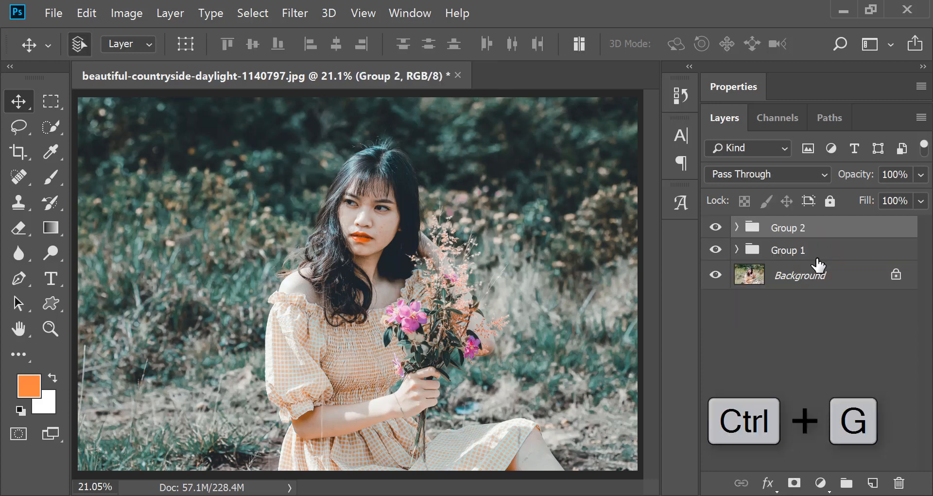
pyautogui.hotkey('ctrl', 'shift', 'alt', 'e')
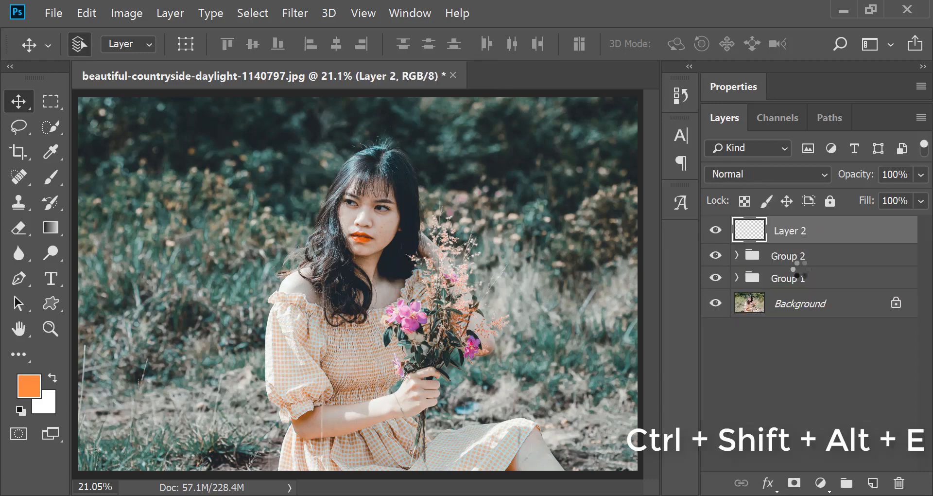
# Hide Group 2 and Group 1, and toggle Layer 2's visibility to compare the final edit with the original photo
pyautogui.click(715, 255)
pyautogui.click(716, 277)
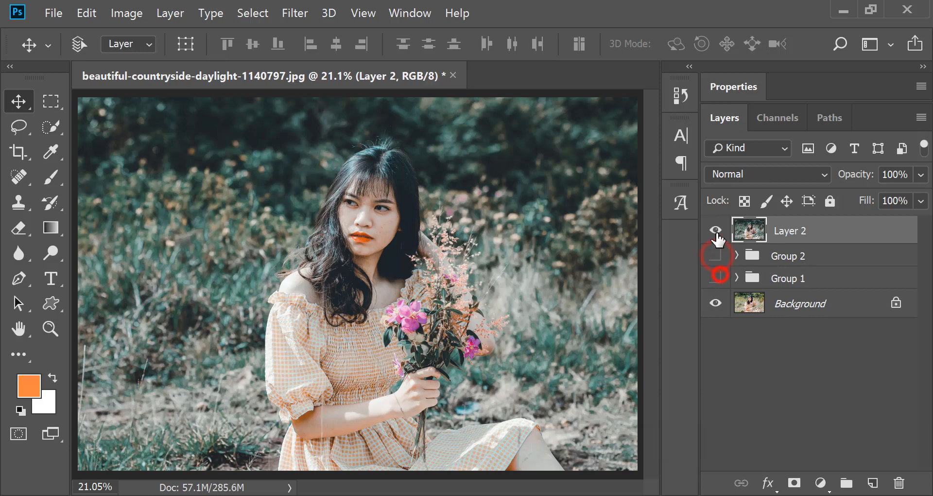
pyautogui.click(716, 231)
pyautogui.click(715, 230)
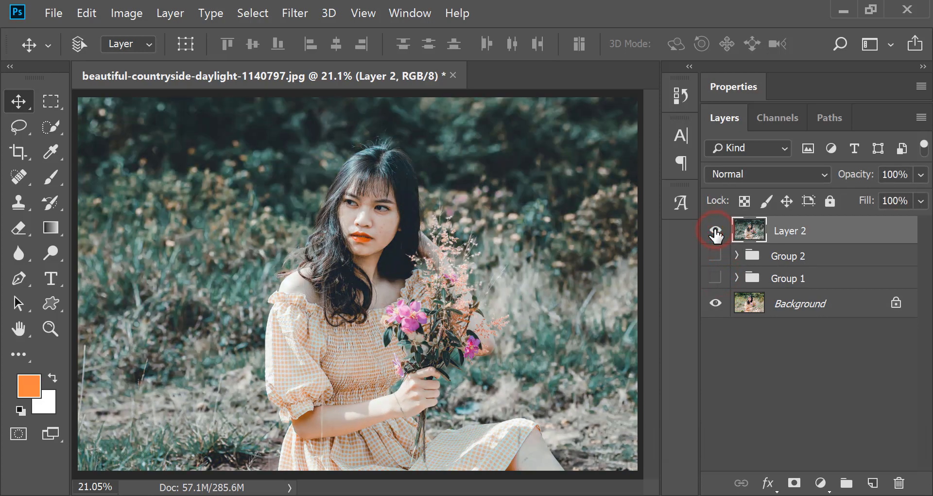